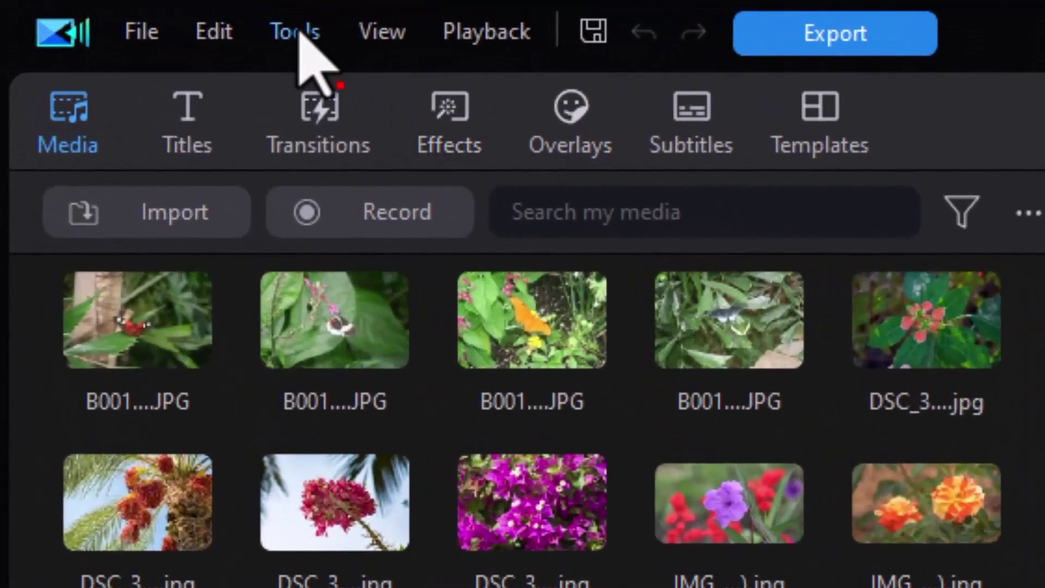
# Step: Launch the Slideshow Creator from Tools and choose Import from Media Library for its photos
pyautogui.click(296, 34)
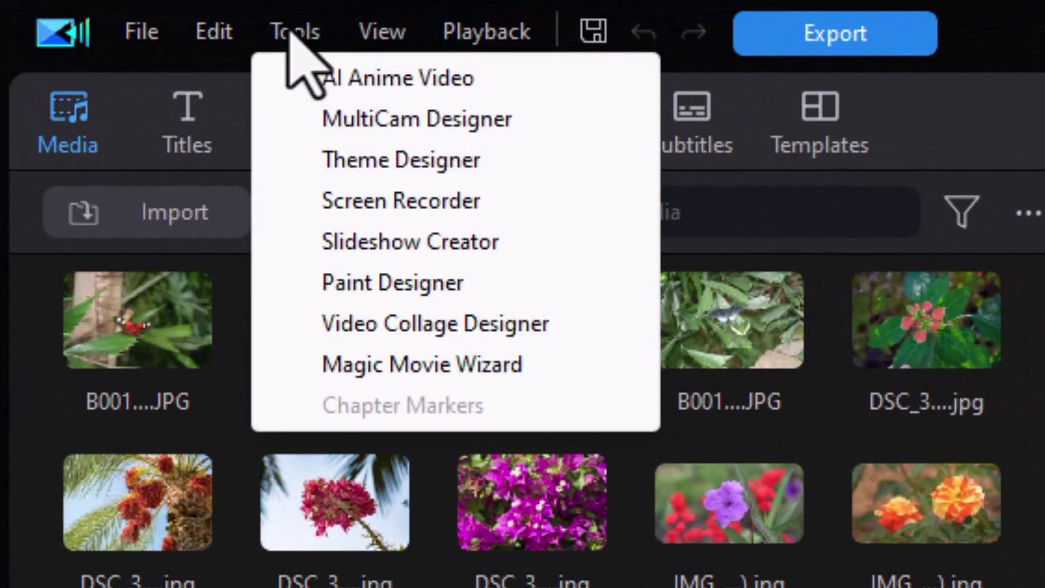
pyautogui.click(414, 252)
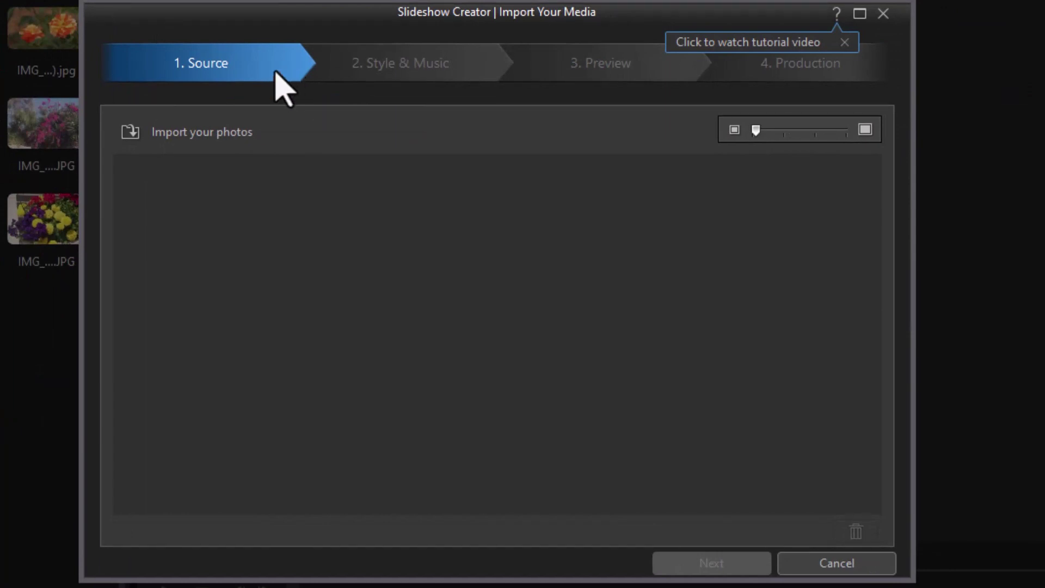
pyautogui.click(174, 135)
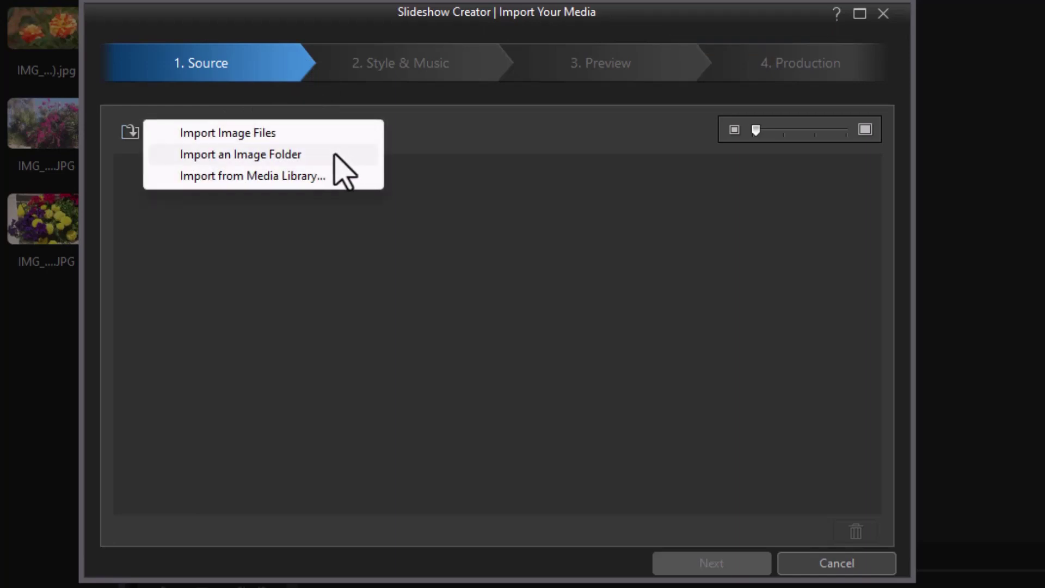
pyautogui.click(286, 177)
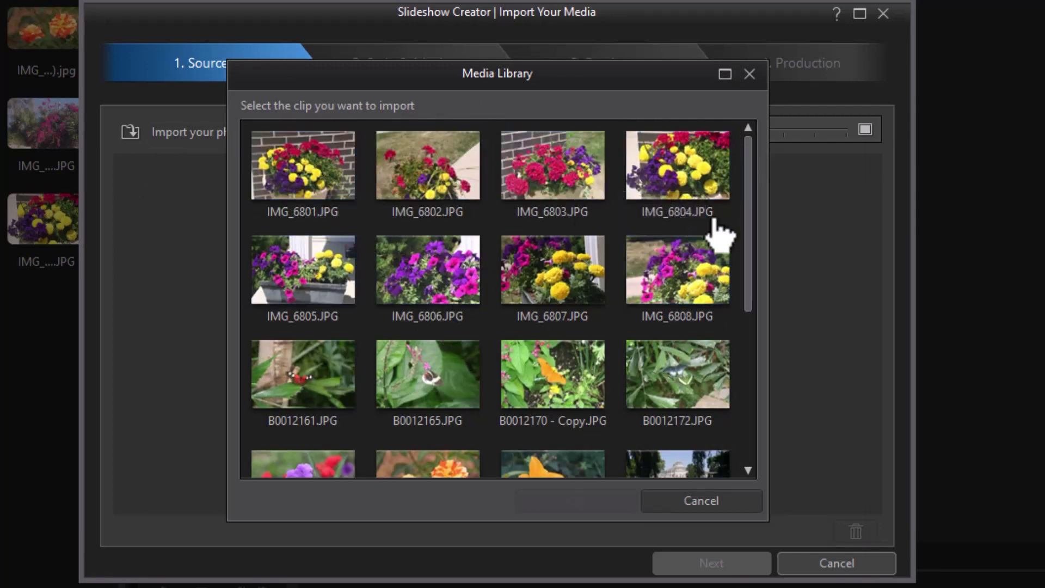
# Step: Select all 24 flower and butterfly photos in the Media Library picker and import them
pyautogui.scroll(-2, 753, 256)
pyautogui.moveTo(751, 269); pyautogui.dragTo(758, 544)
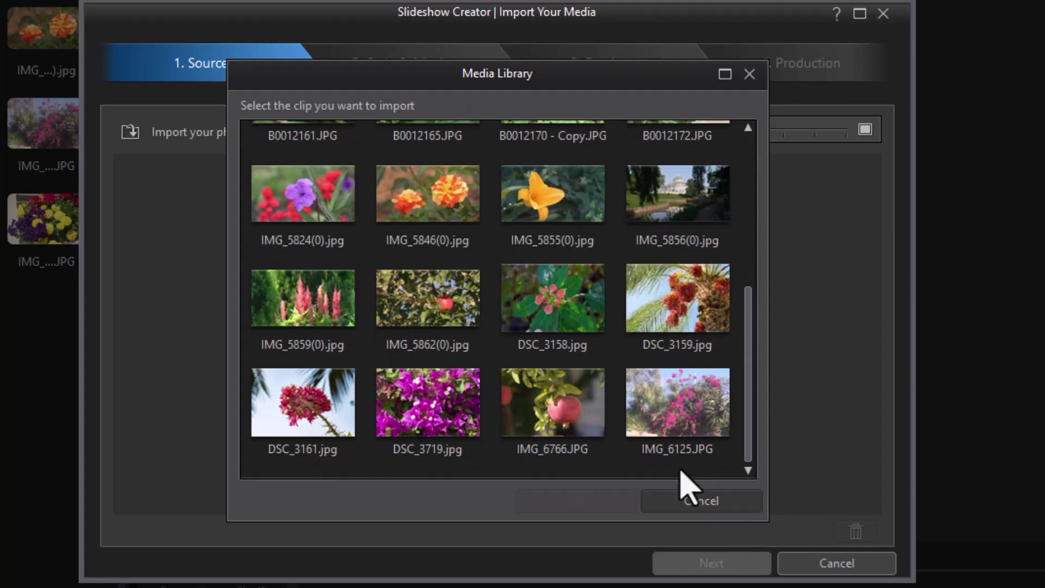
pyautogui.moveTo(681, 459); pyautogui.dragTo(227, 101)
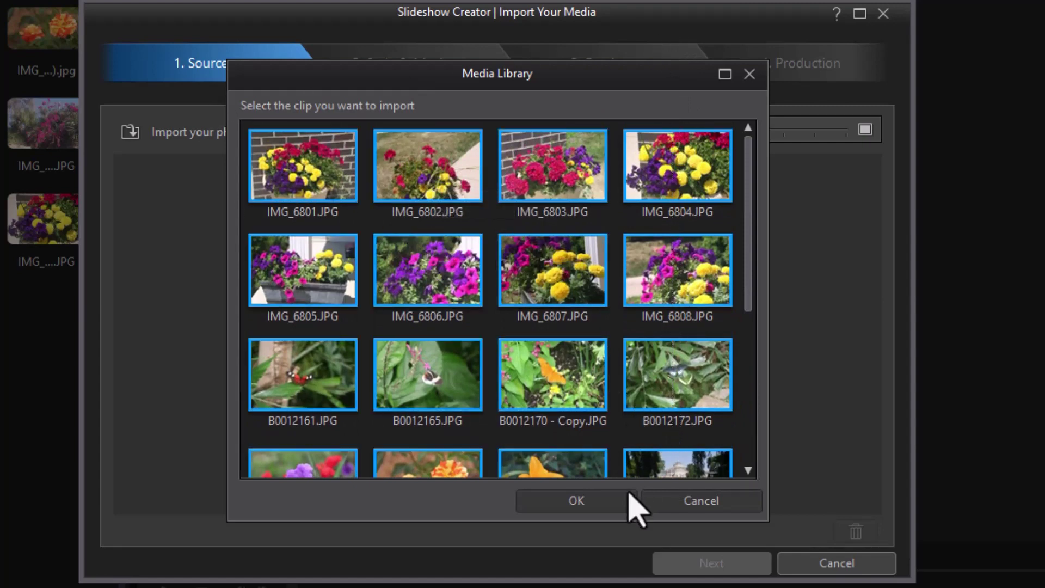
pyautogui.click(587, 504)
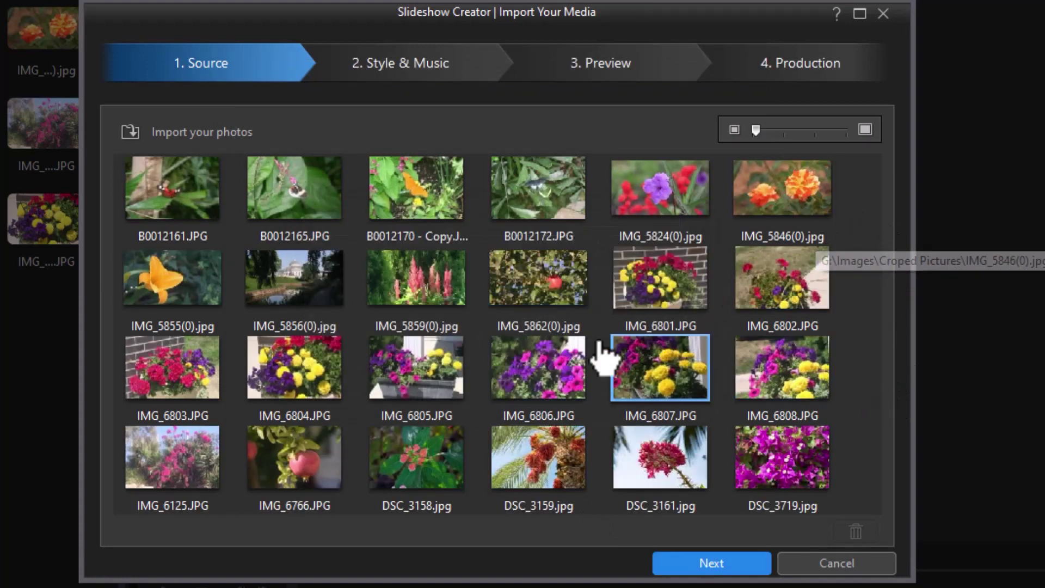
# Step: Delete IMG_5856(0) from the source photos, resize the thumbnails, and proceed to Style & Music
pyautogui.click(310, 297)
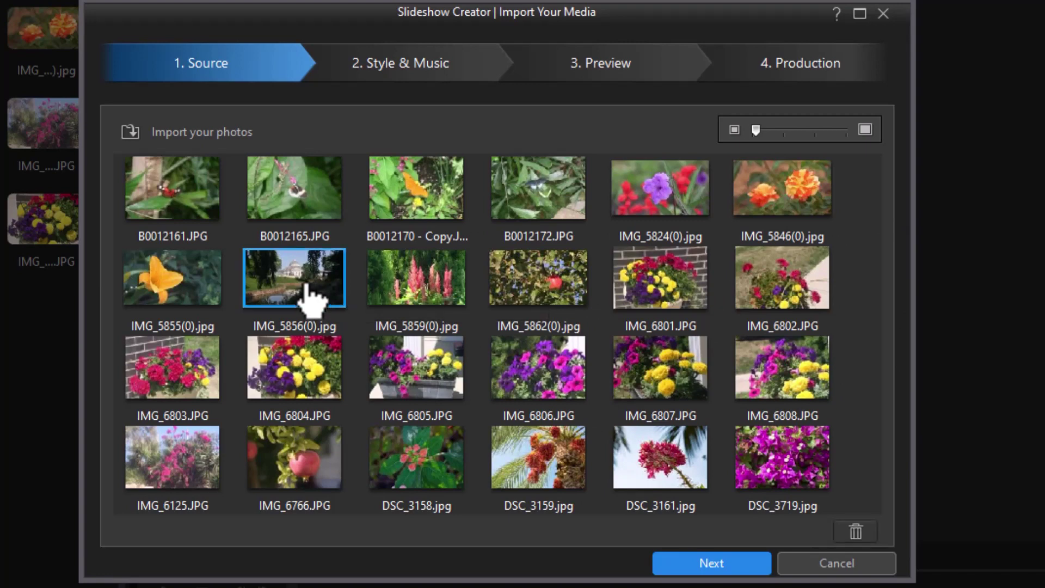
pyautogui.click(856, 532)
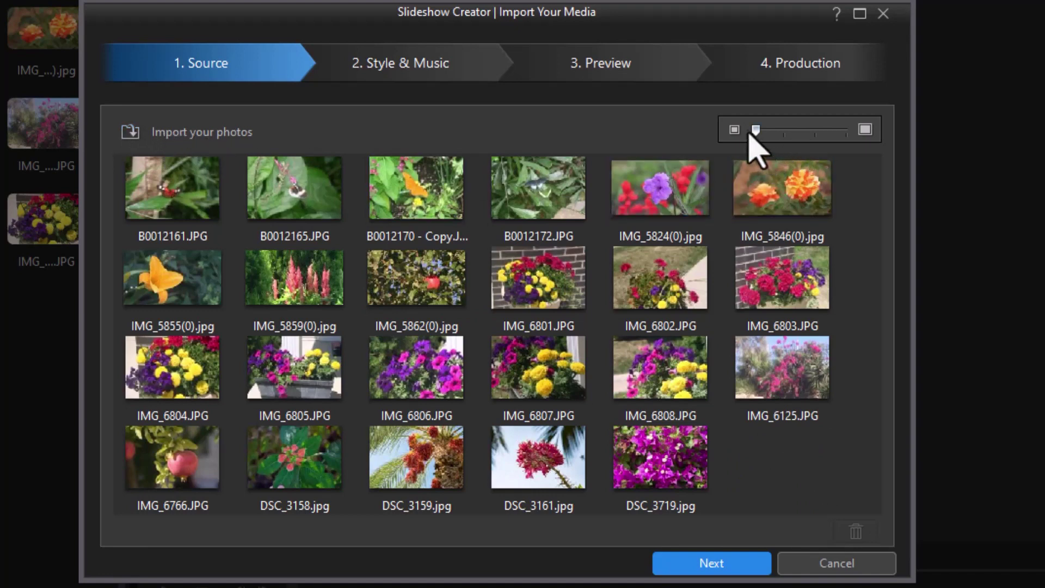
pyautogui.moveTo(756, 131); pyautogui.dragTo(727, 138)
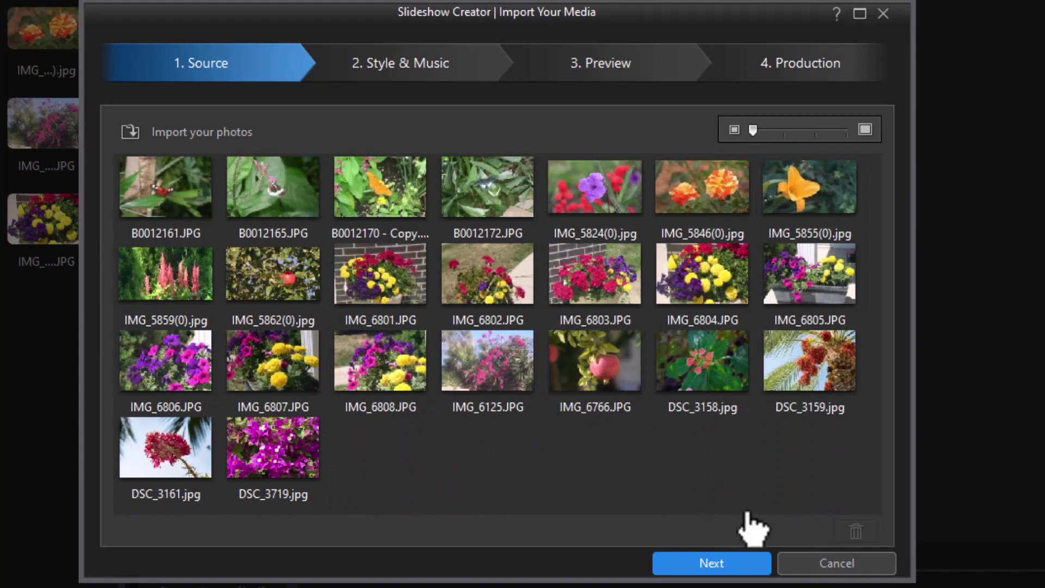
pyautogui.click(713, 564)
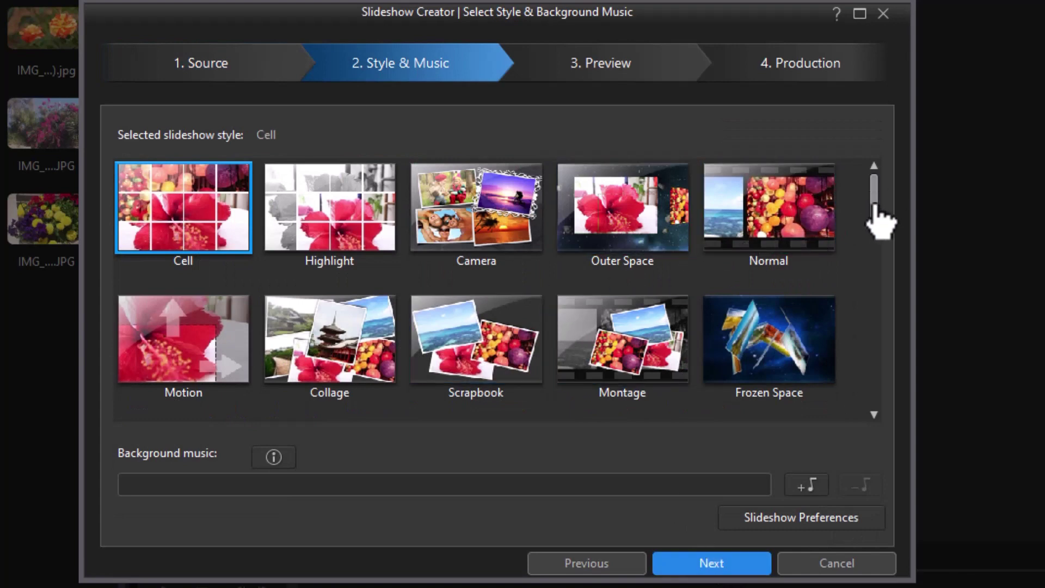
# Step: Scroll to the bottom of the style list and pick Pastels (Theme Designer) instead of Cell
pyautogui.moveTo(875, 208); pyautogui.dragTo(877, 313)
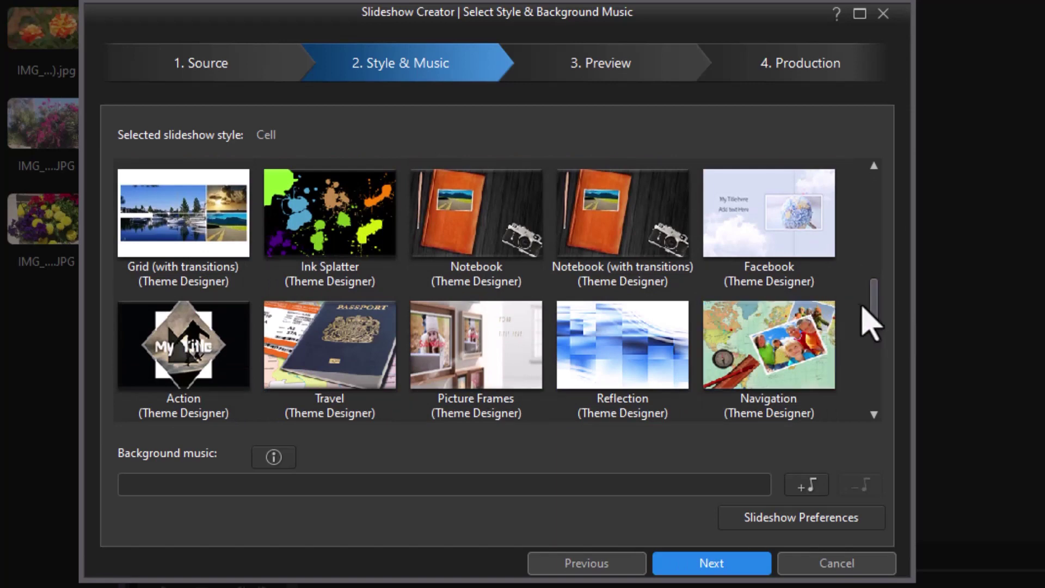
pyautogui.moveTo(873, 315); pyautogui.dragTo(879, 395)
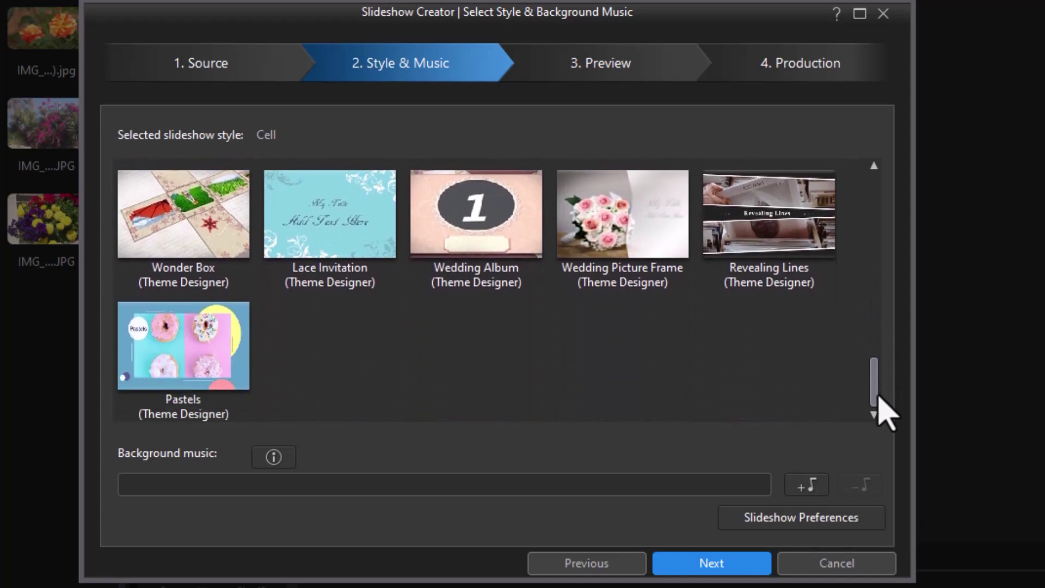
pyautogui.click(200, 343)
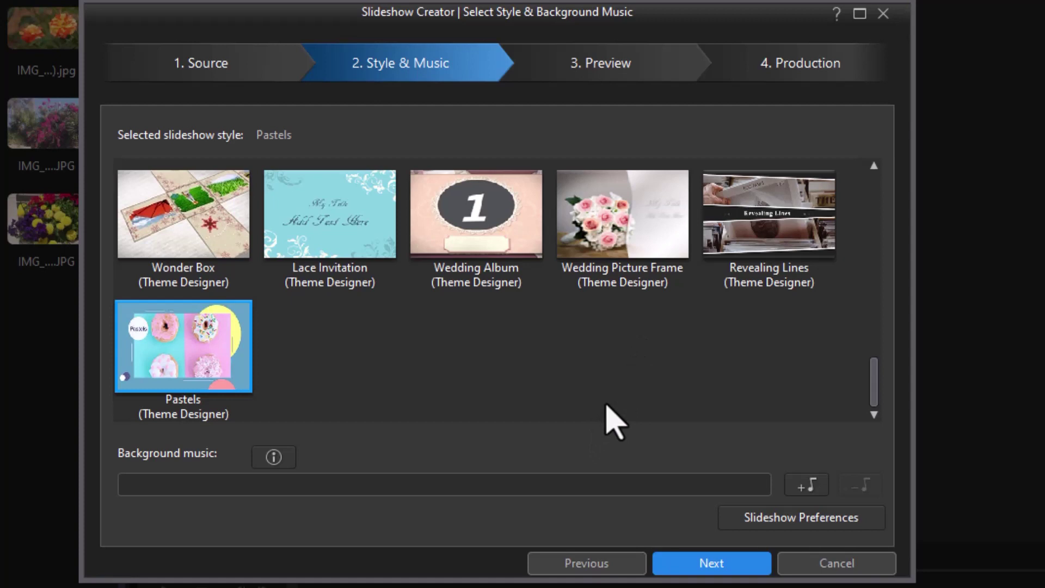
pyautogui.click(812, 488)
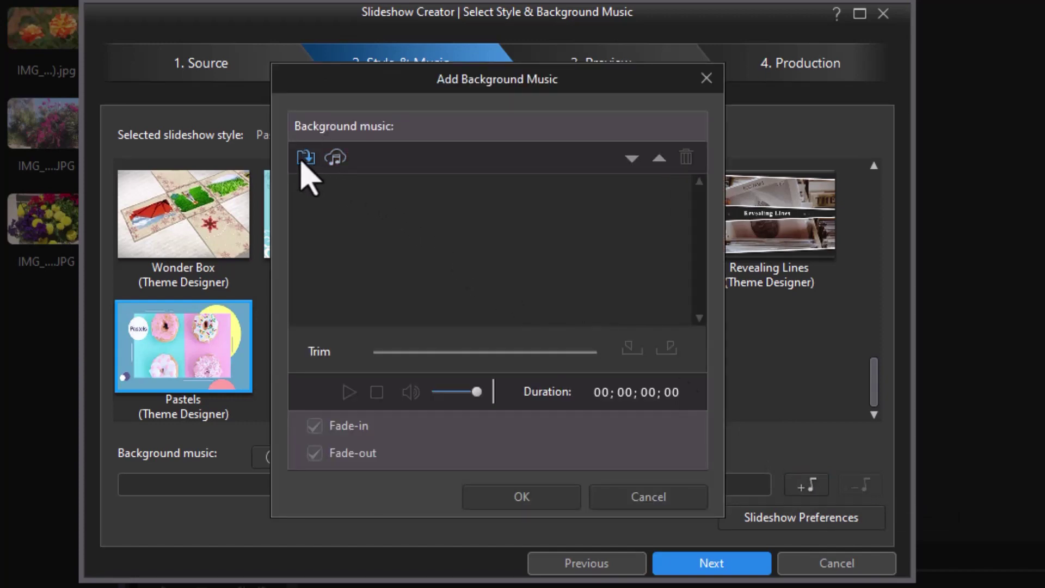
pyautogui.click(308, 162)
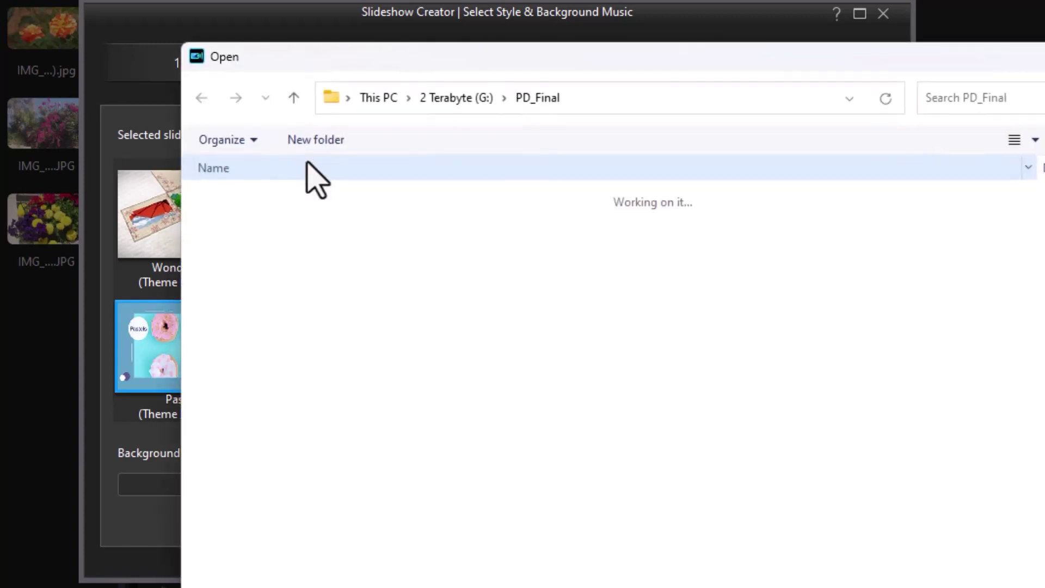
pyautogui.doubleClick(332, 259)
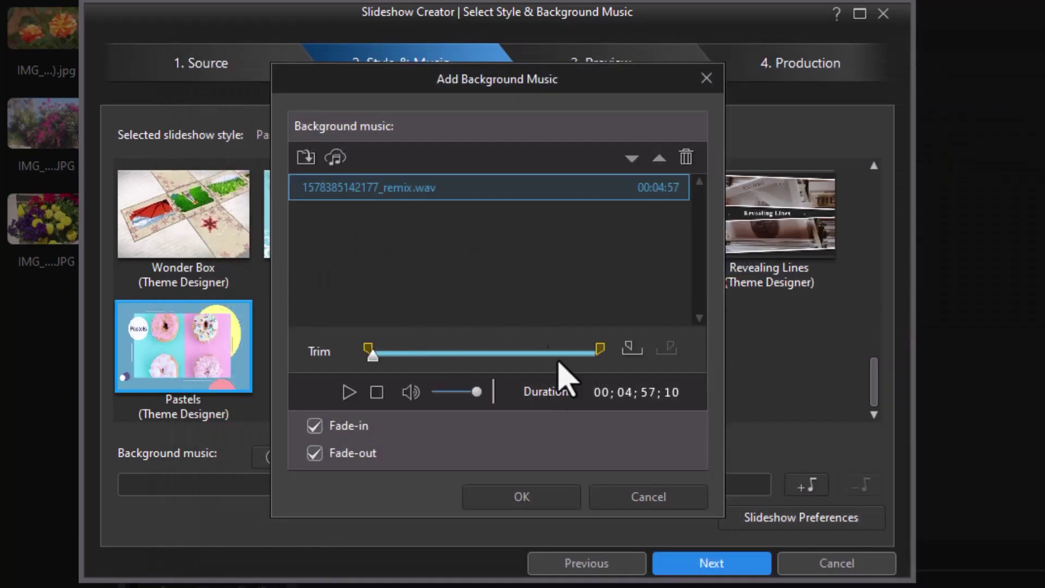
pyautogui.click(536, 496)
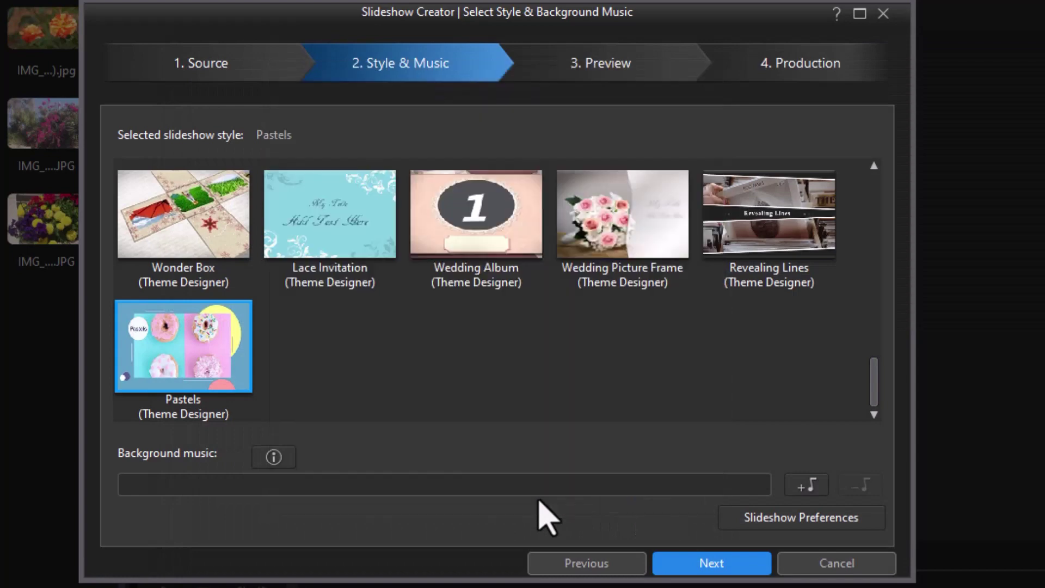
pyautogui.click(792, 525)
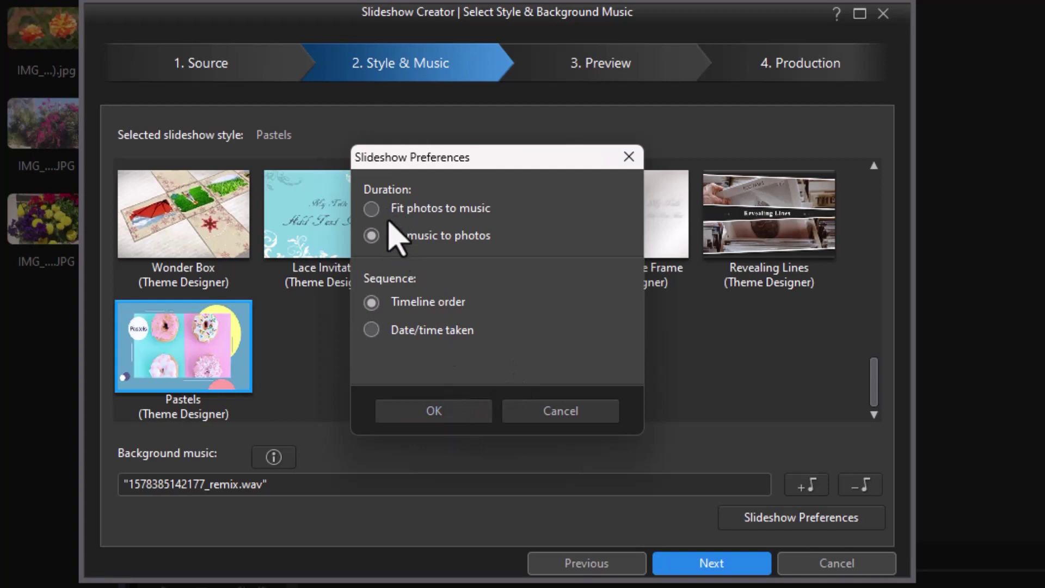
pyautogui.click(460, 417)
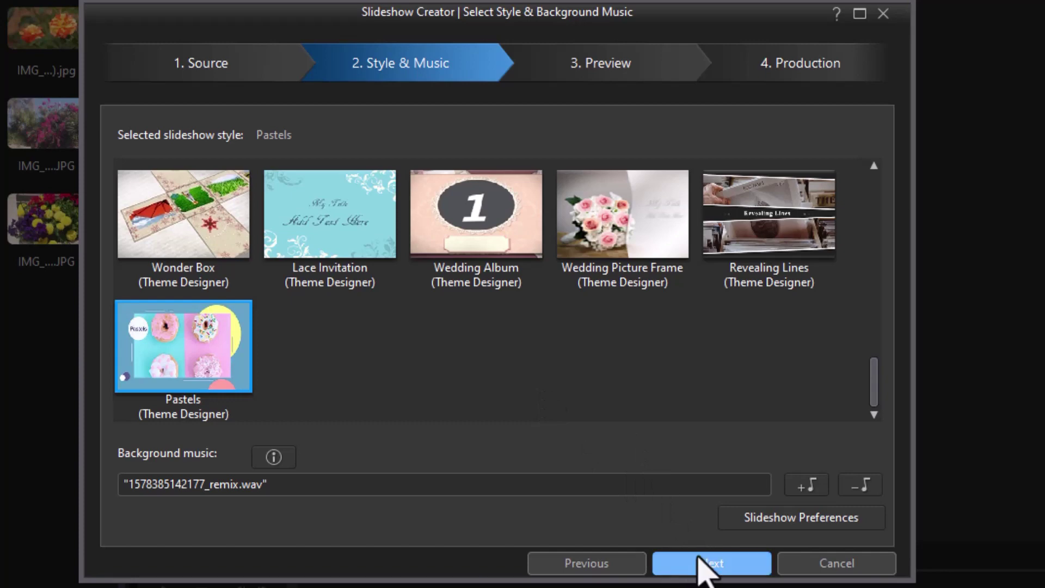
# Step: Create the Pastels slideshow, scrub its preview to later slides, and maximize the wizard window
pyautogui.click(702, 564)
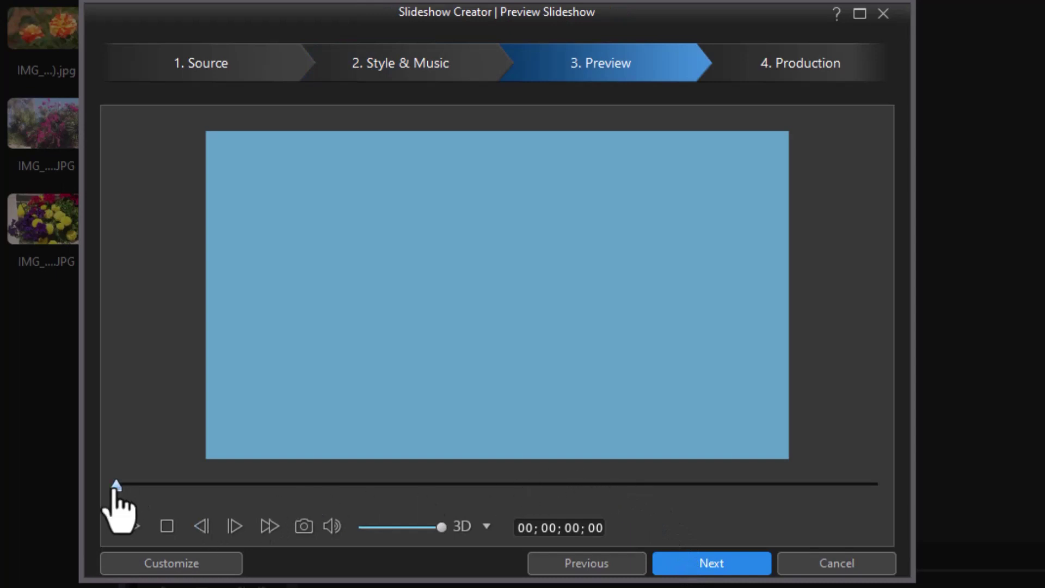
pyautogui.moveTo(121, 488); pyautogui.dragTo(459, 489)
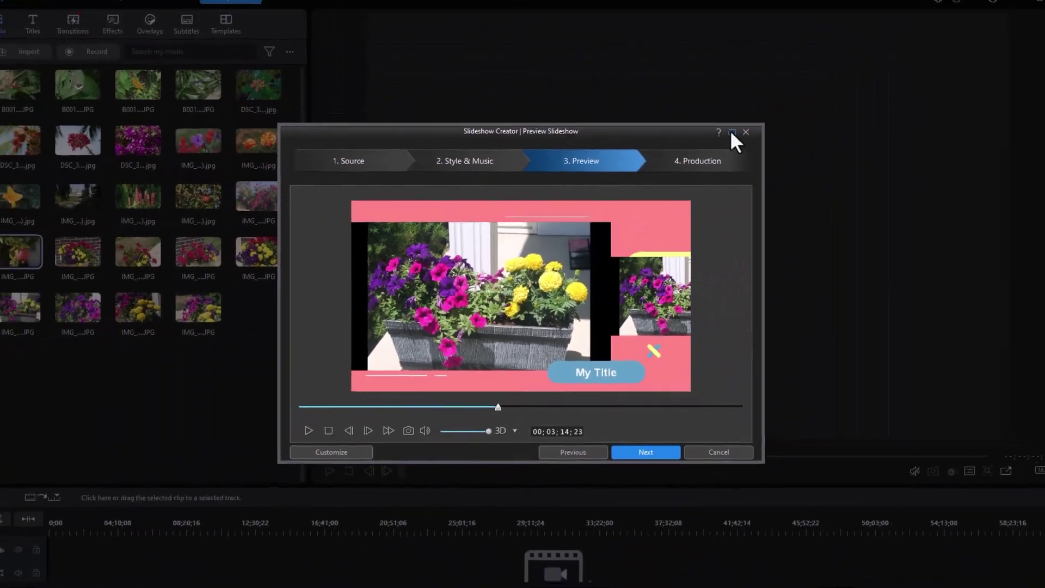
pyautogui.click(859, 13)
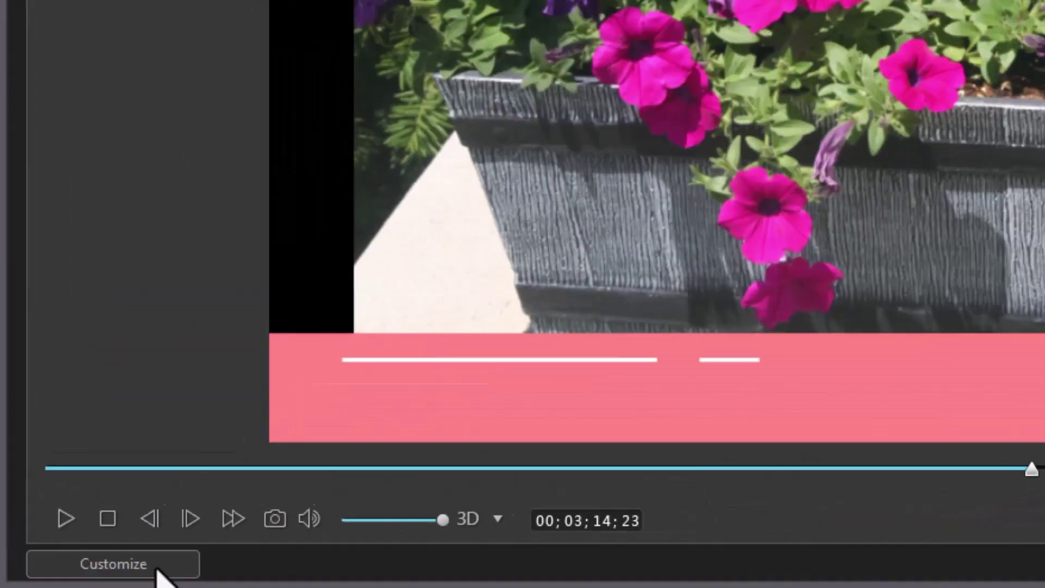
pyautogui.click(156, 570)
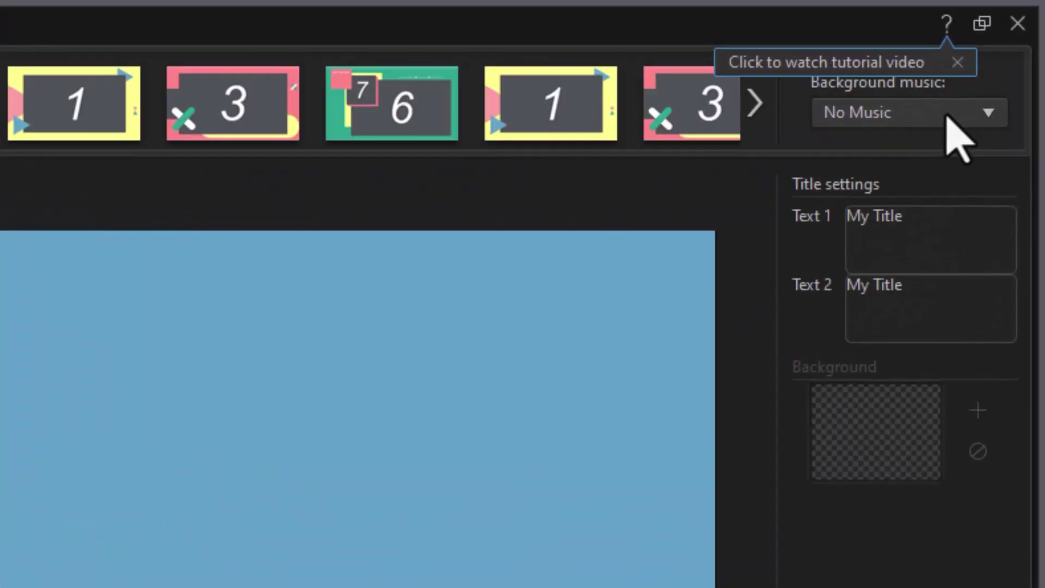
# Step: Close the tutorial tip and switch the Theme Designer's background music option to Imported
pyautogui.click(990, 114)
pyautogui.click(990, 114)
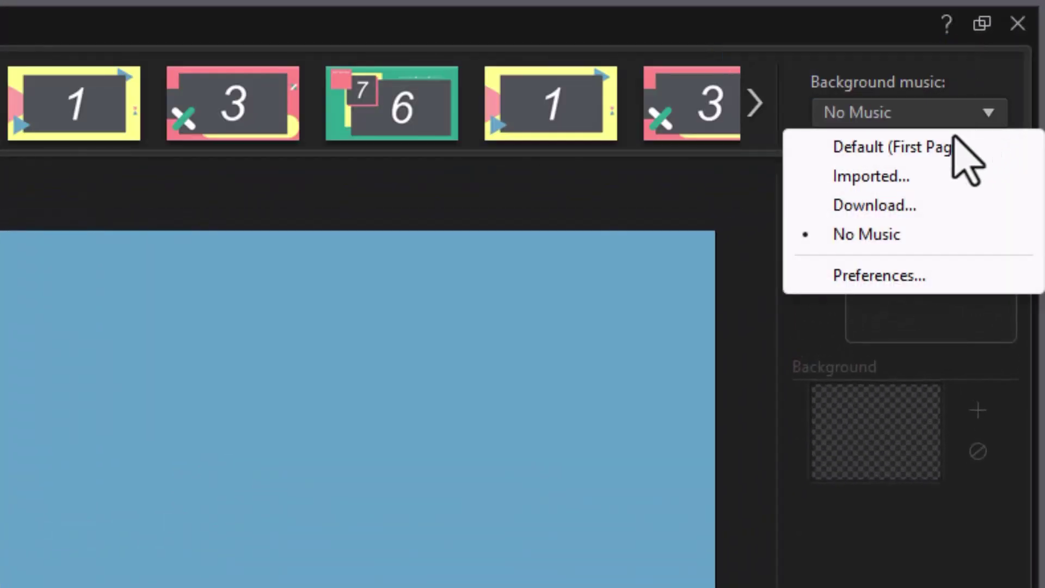
pyautogui.click(866, 151)
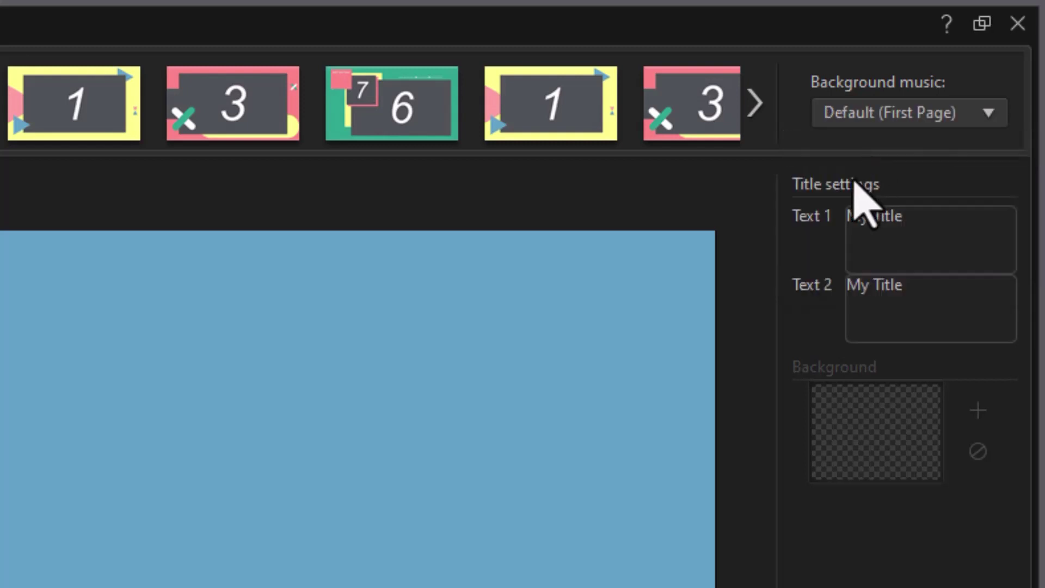
pyautogui.click(983, 122)
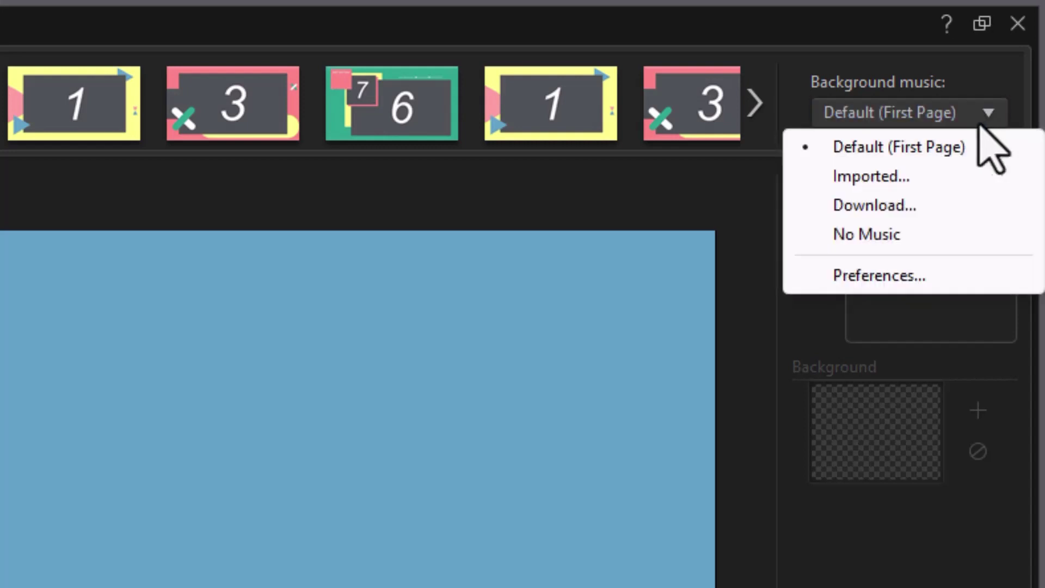
pyautogui.click(913, 181)
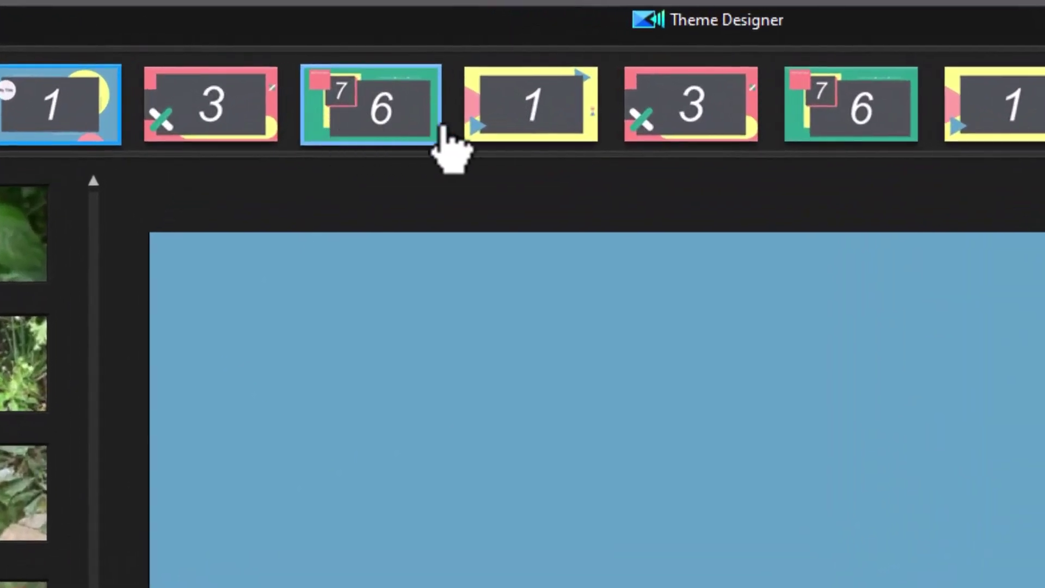
# Step: Drag the yellow single-photo '1' template into third place, ahead of the first '6' template
pyautogui.click(553, 117)
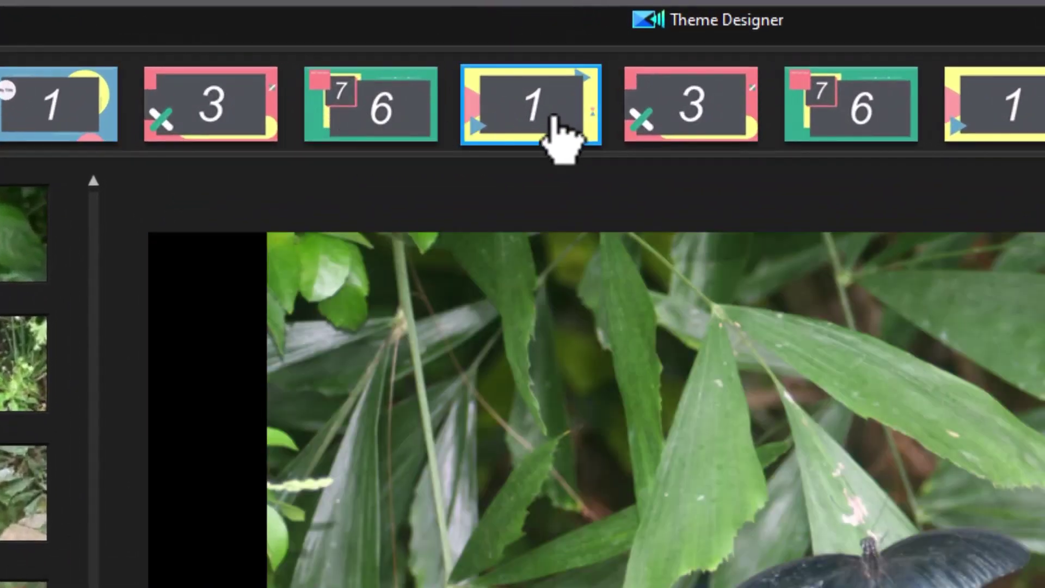
pyautogui.moveTo(554, 117); pyautogui.dragTo(308, 131)
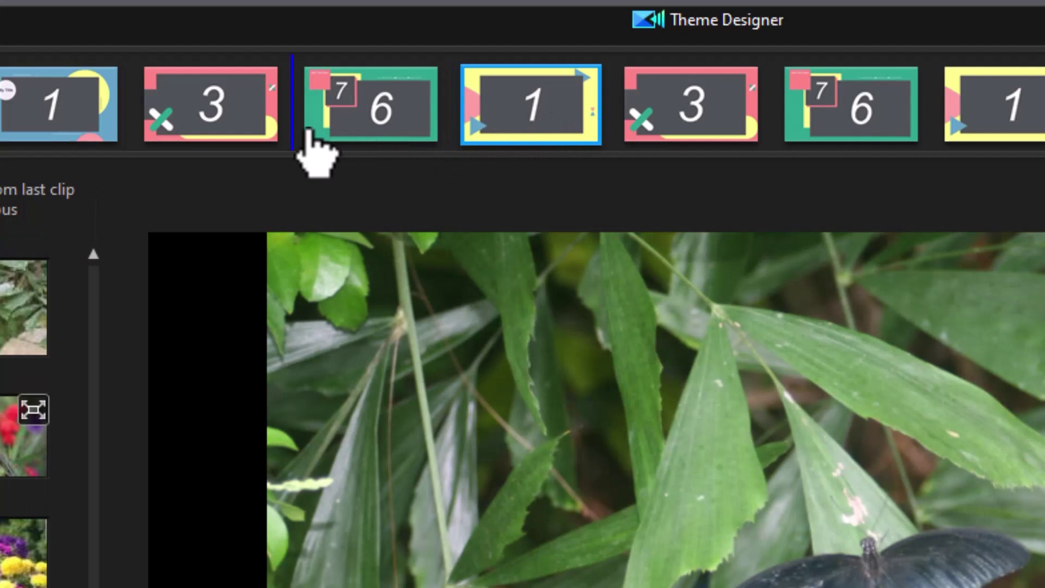
pyautogui.moveTo(307, 133); pyautogui.dragTo(306, 136)
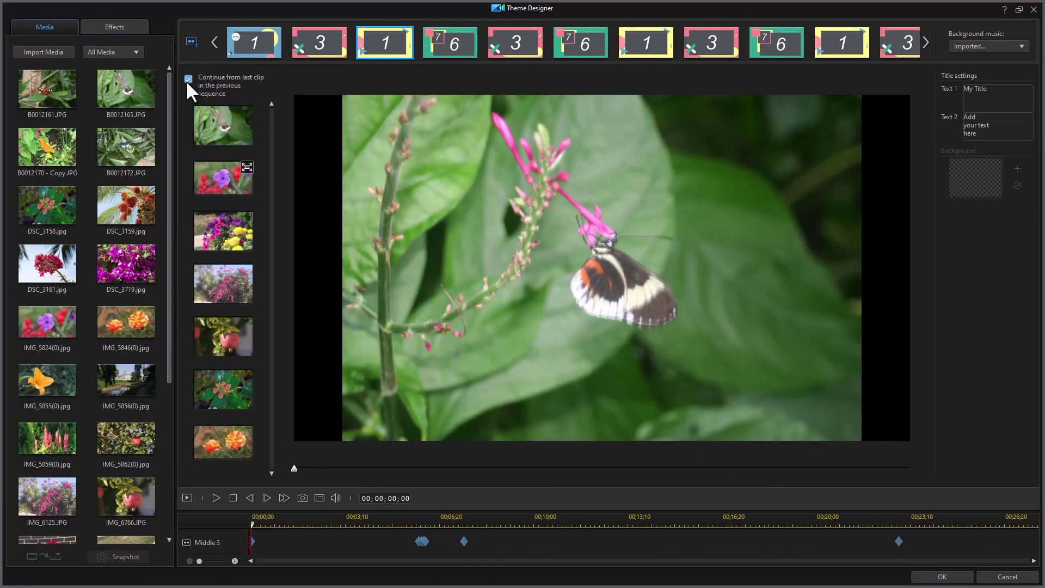
pyautogui.click(230, 286)
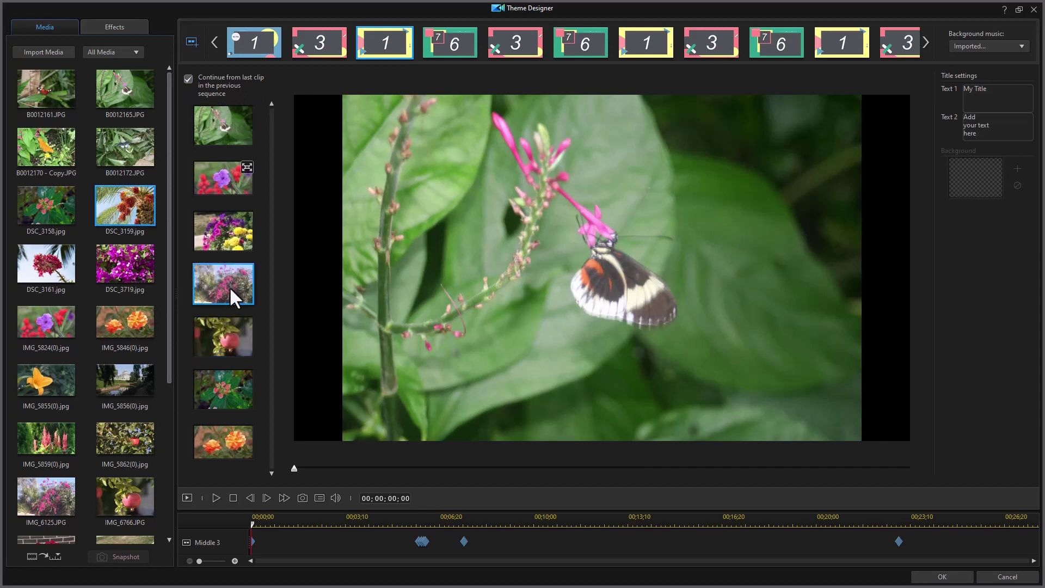
pyautogui.rightClick(220, 282)
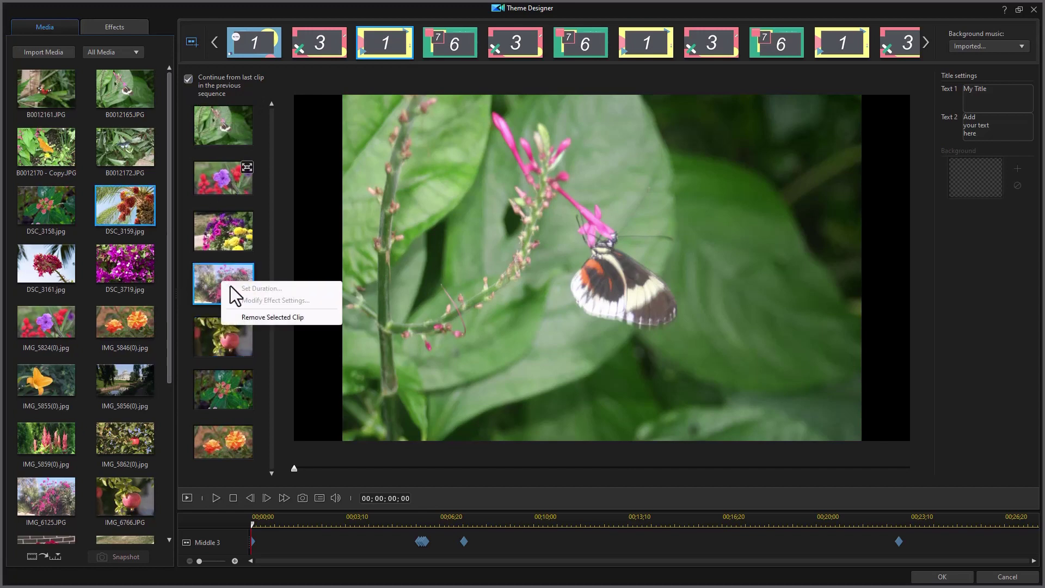
pyautogui.click(275, 318)
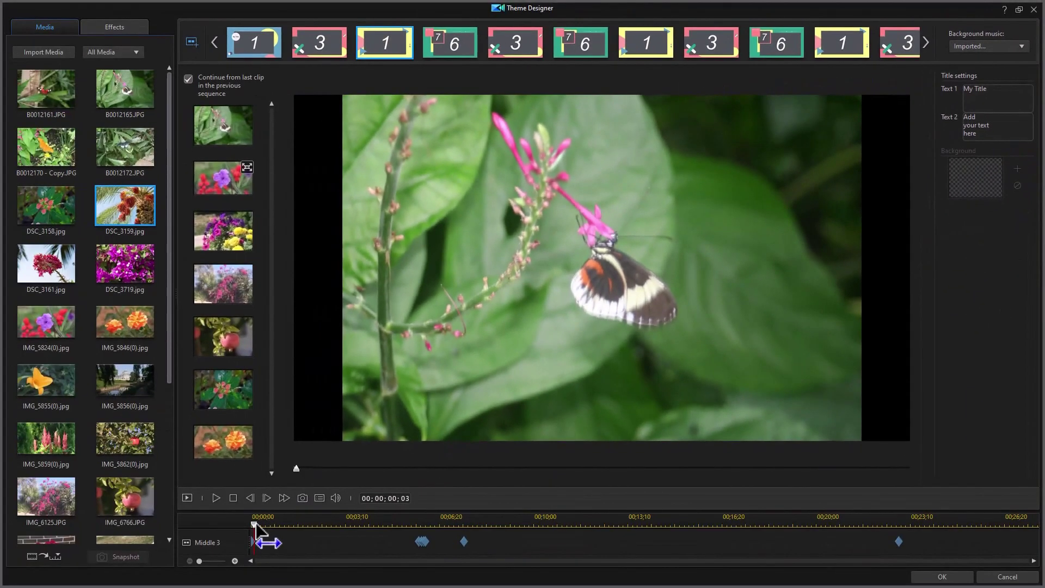
# Step: Replace 'My Title' with 'Plant' in the Text 1 box, checking the preview
pyautogui.moveTo(255, 523); pyautogui.dragTo(590, 554)
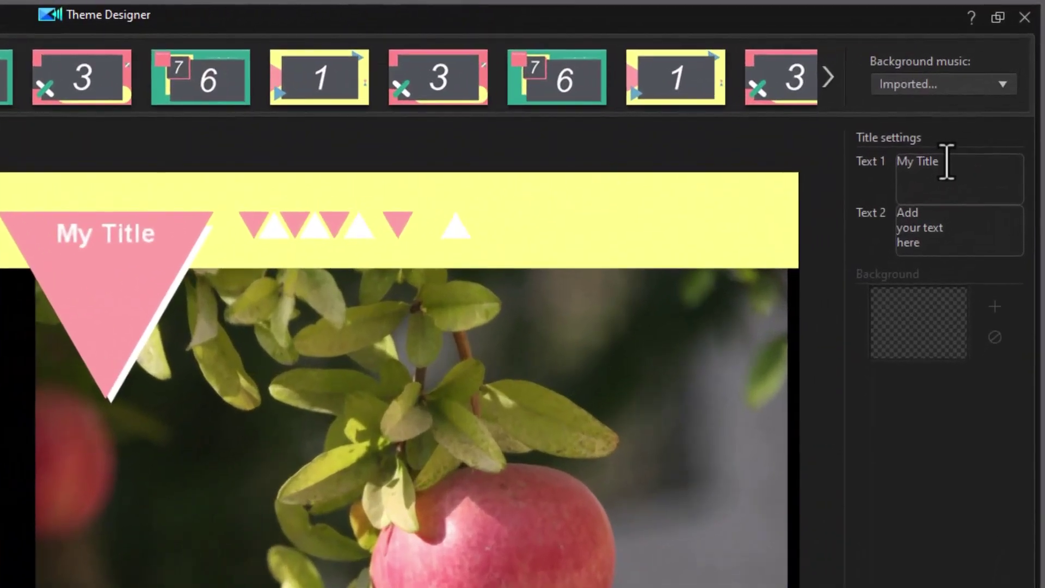
pyautogui.moveTo(989, 93); pyautogui.dragTo(975, 96)
pyautogui.moveTo(918, 173); pyautogui.dragTo(845, 187)
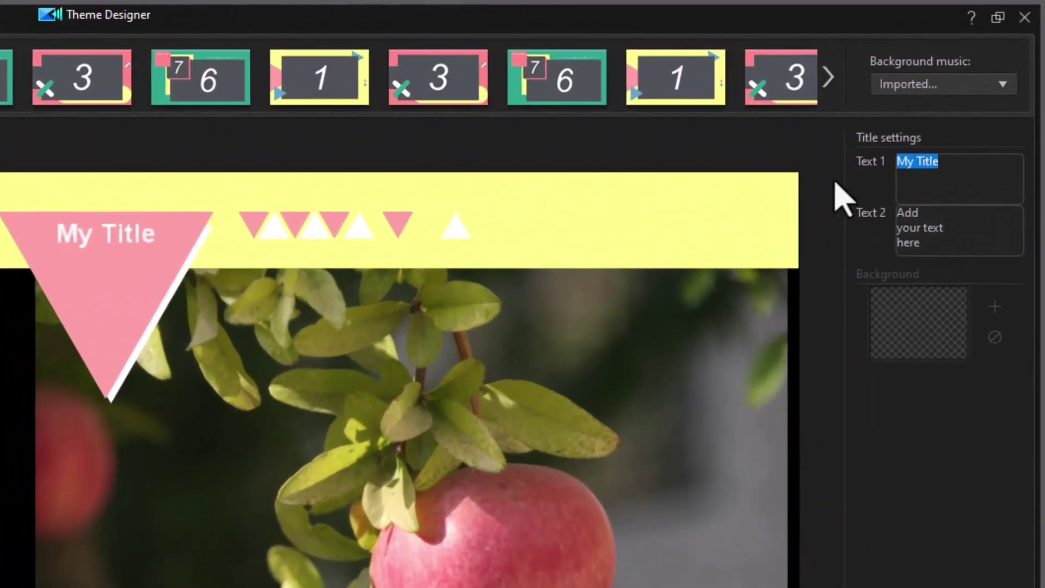
pyautogui.write('Plant')
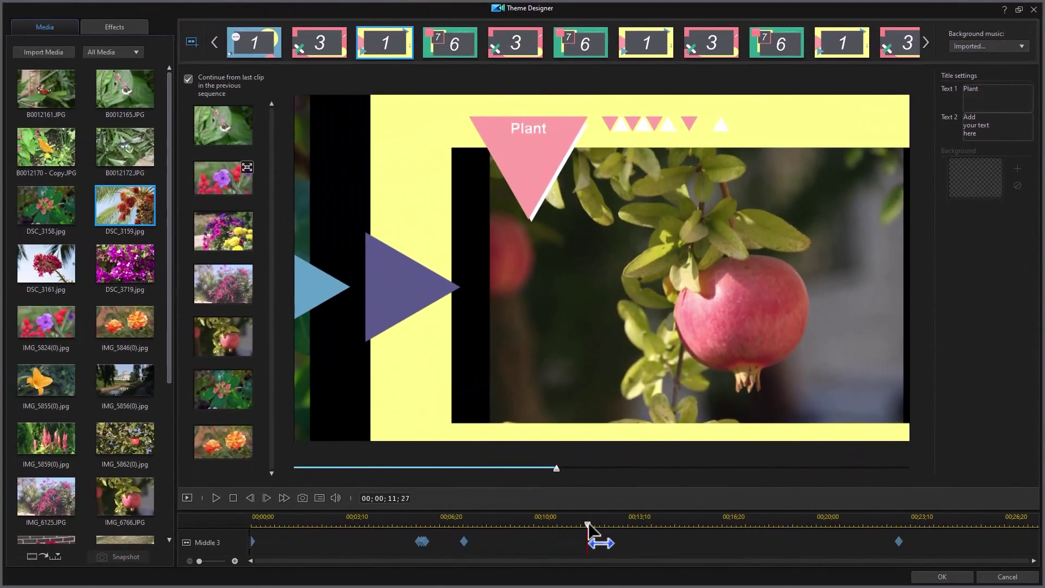
pyautogui.moveTo(590, 526); pyautogui.dragTo(754, 553)
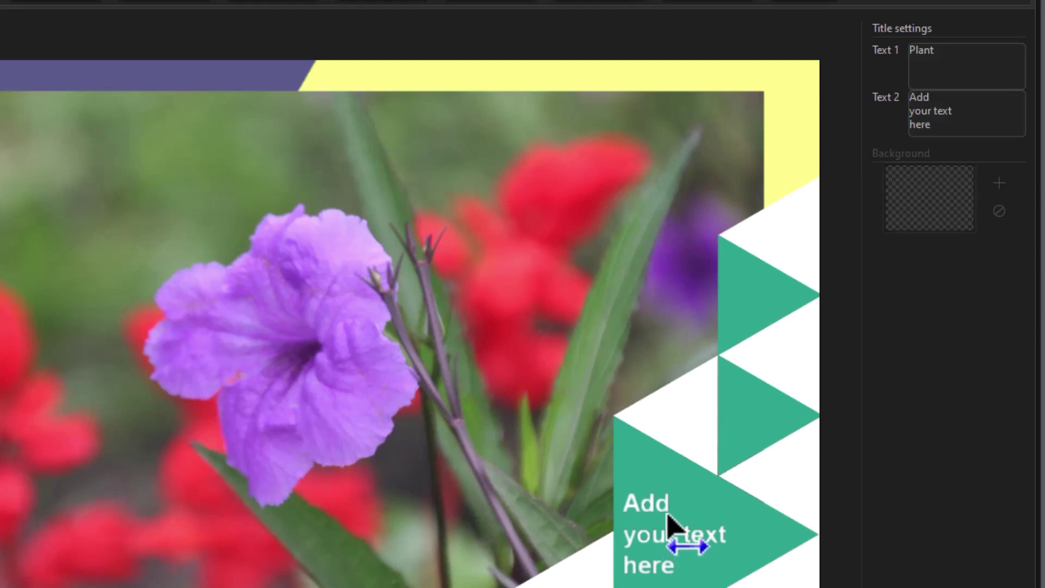
# Step: Clear the Text 2 placeholder and enter 'We are having fun'
pyautogui.click(937, 111)
pyautogui.hotkey('ctrl', 'a')
pyautogui.press('BackSpace')
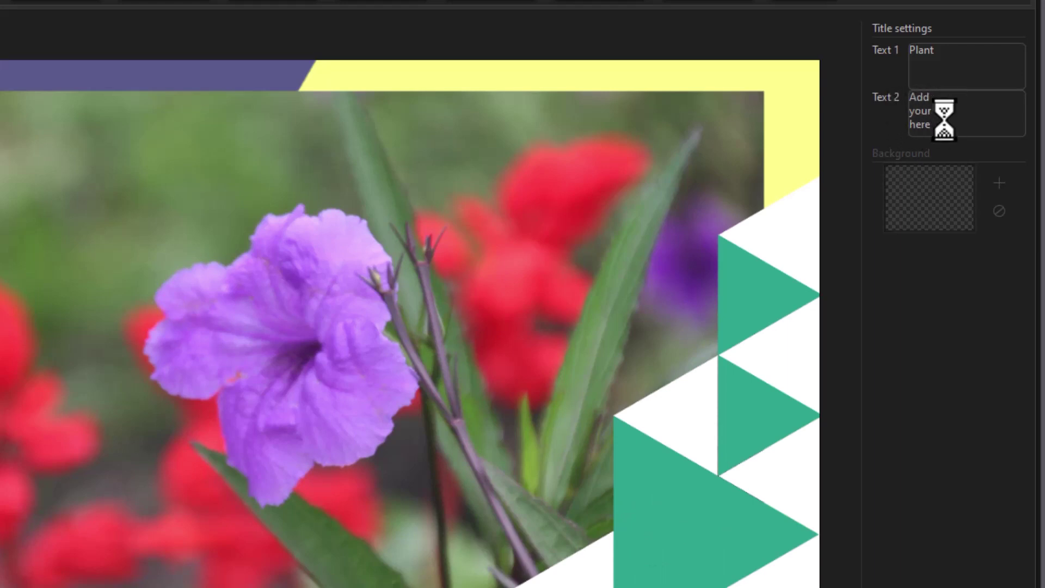
pyautogui.write('We are having fun')
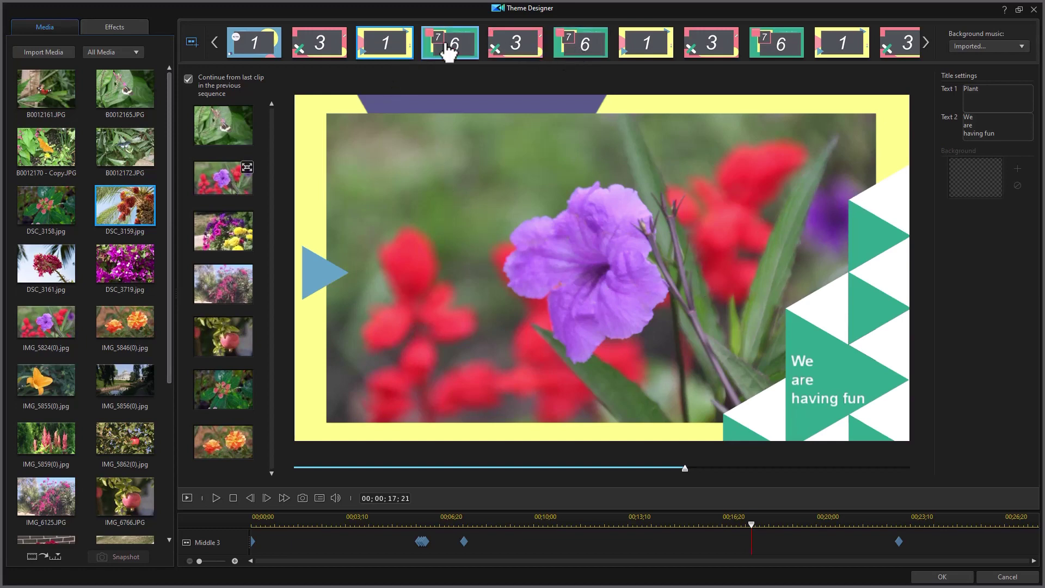
# Step: Replace the opening template's first 'My Title' caption with 'Welcome'
pyautogui.click(271, 53)
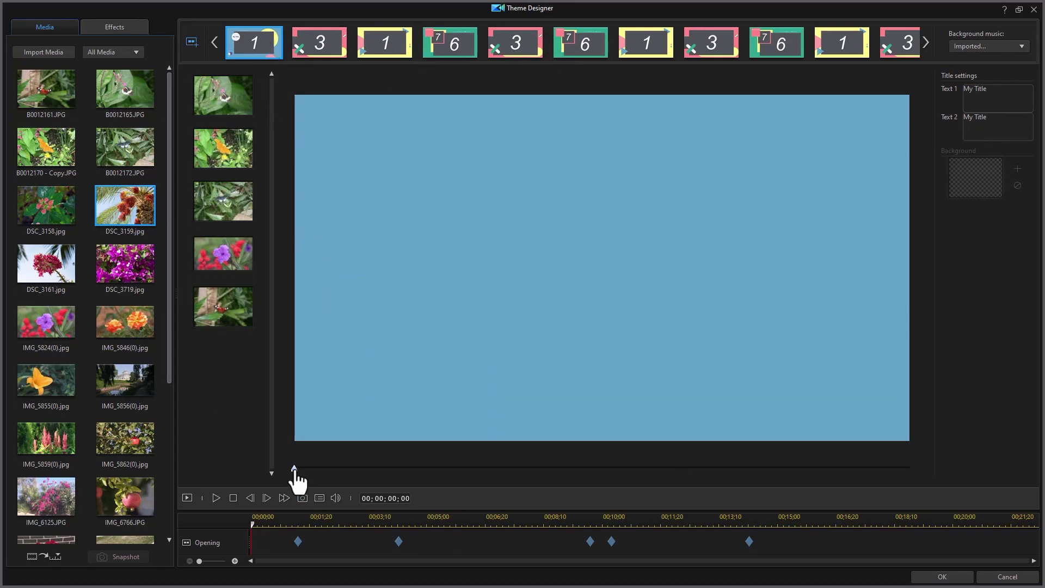
pyautogui.moveTo(297, 471); pyautogui.dragTo(364, 473)
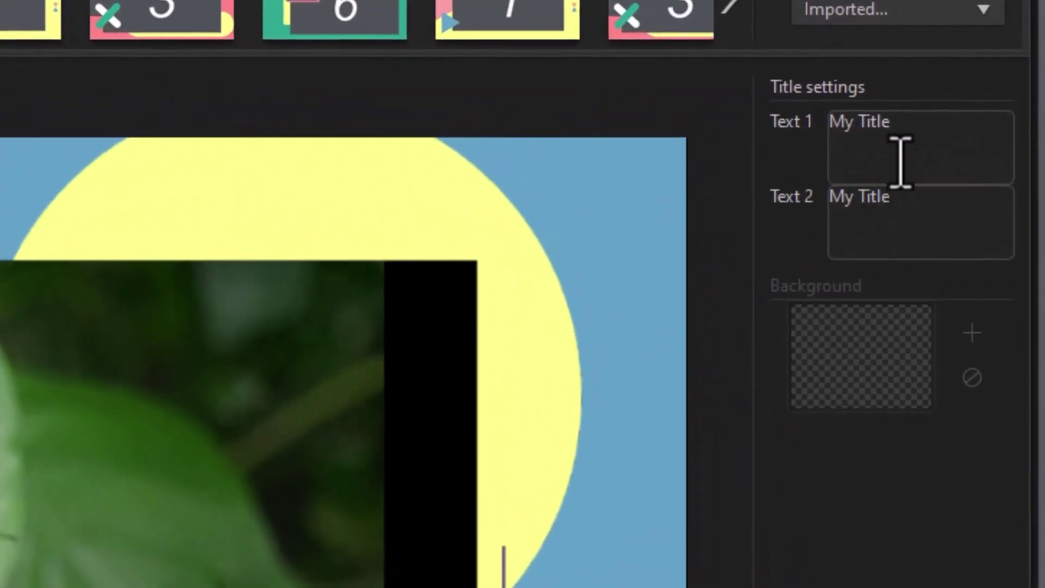
pyautogui.moveTo(900, 122); pyautogui.dragTo(826, 131)
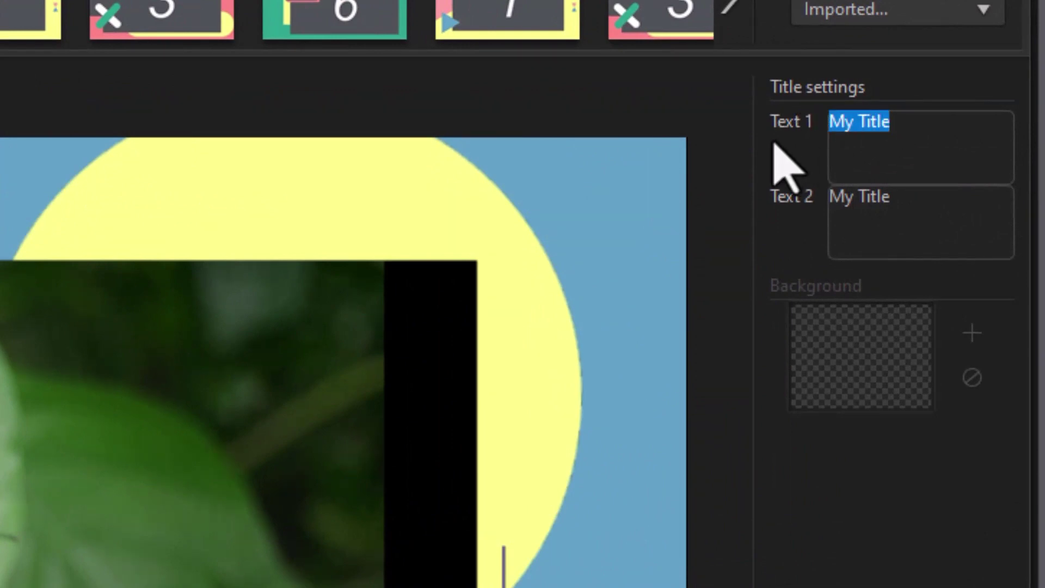
pyautogui.write('Welcome')
pyautogui.press('Return')
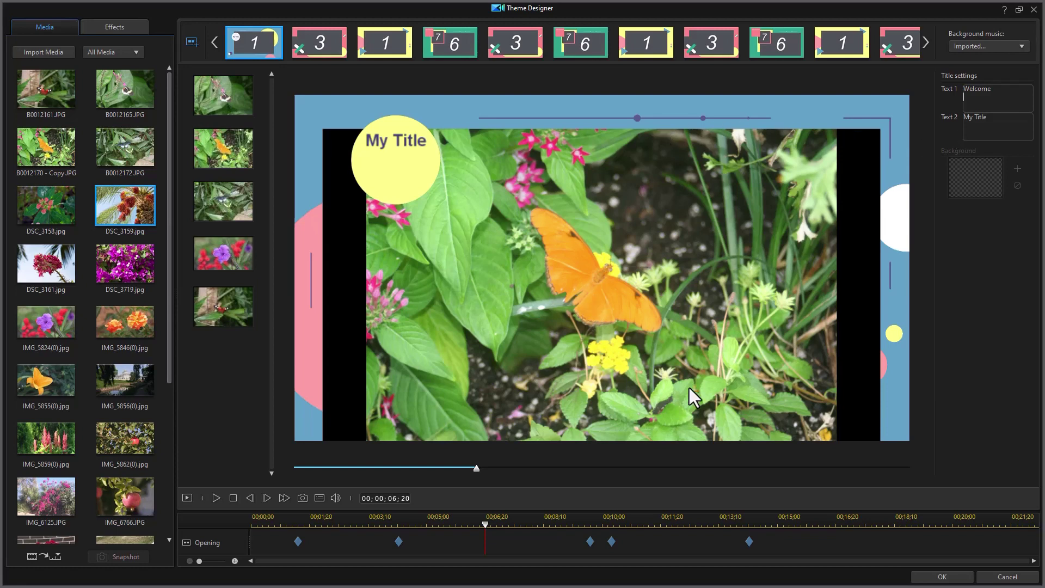
# Step: Save the theme design, advance to 4. Production, and send the slideshow to the timeline
pyautogui.click(950, 582)
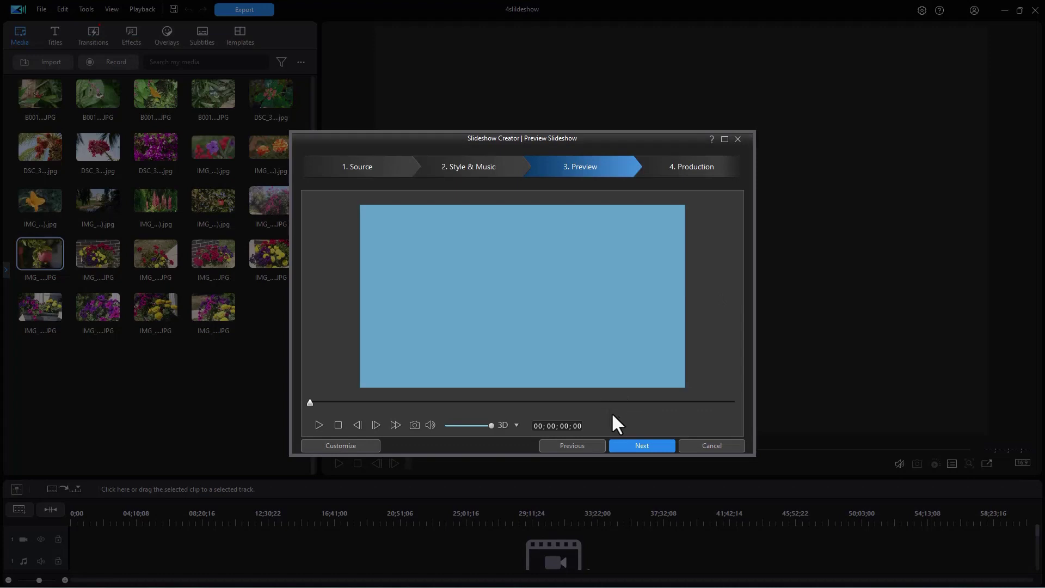
pyautogui.click(646, 445)
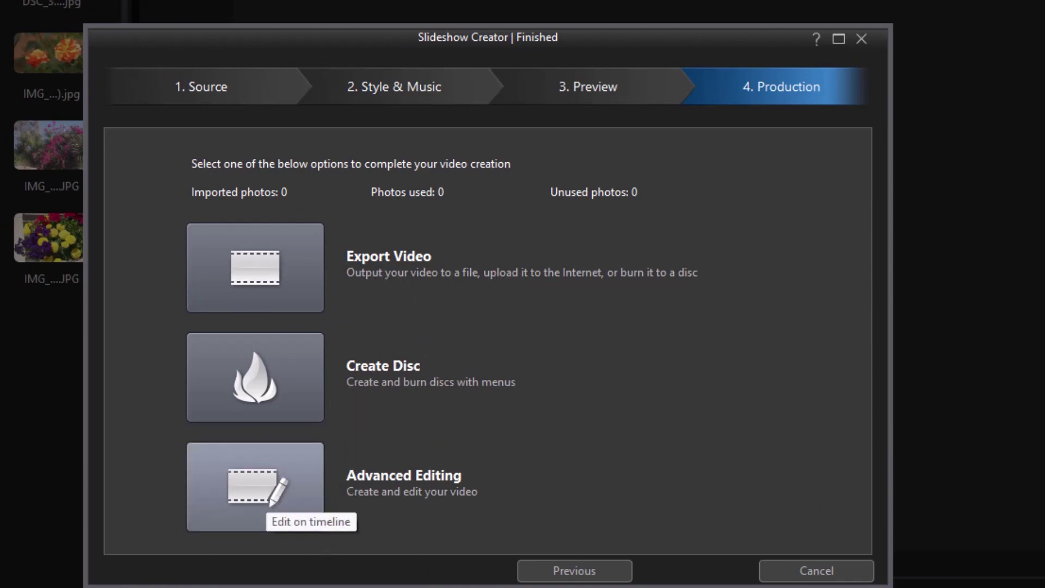
pyautogui.click(266, 500)
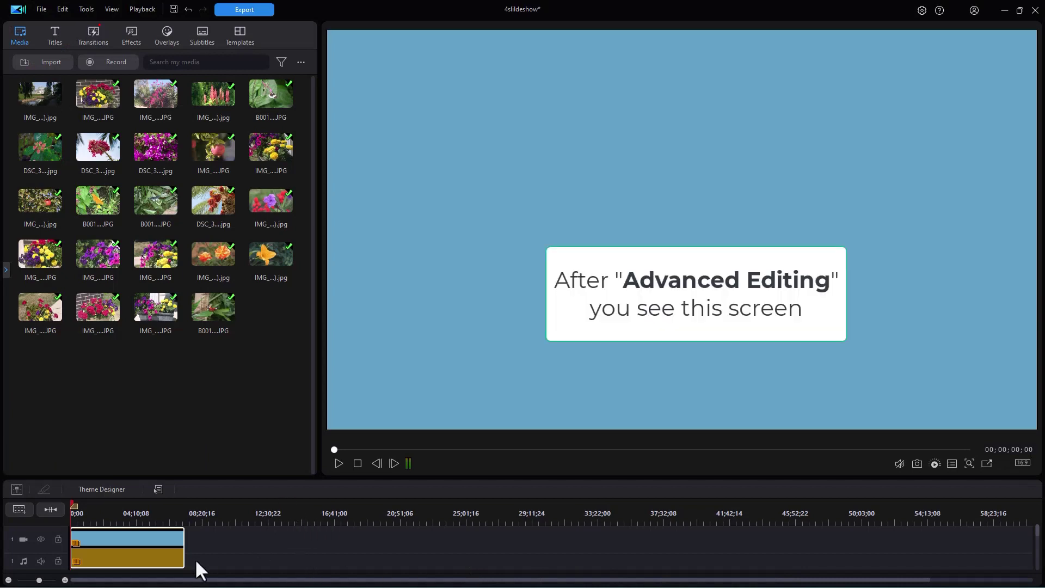
# Step: Scrub the timeline slideshow to around 00:03;14 to review the pink flower-box scene
pyautogui.moveTo(74, 506); pyautogui.dragTo(114, 512)
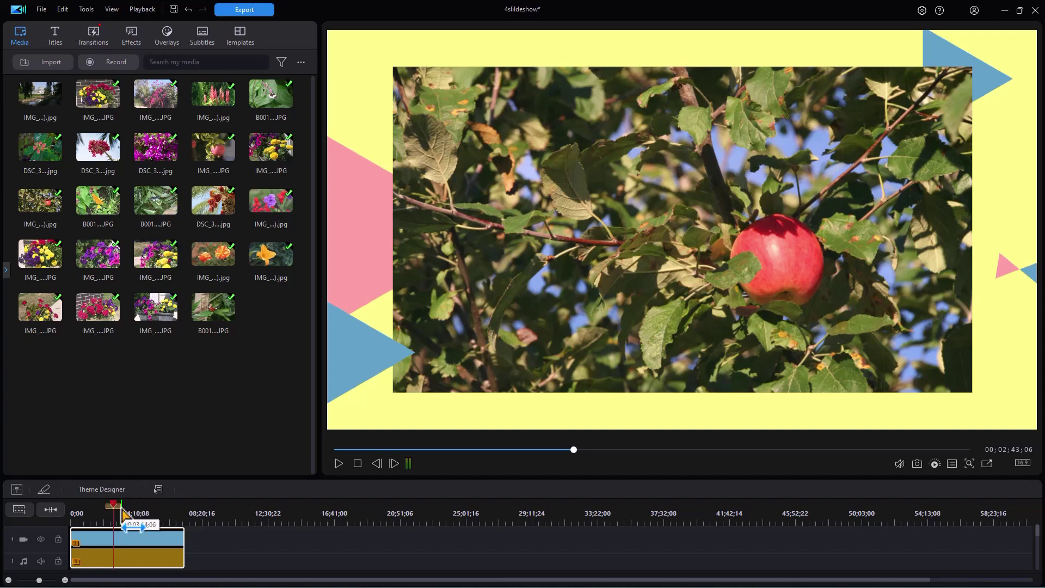
pyautogui.click(114, 508)
pyautogui.moveTo(115, 507); pyautogui.dragTo(121, 507)
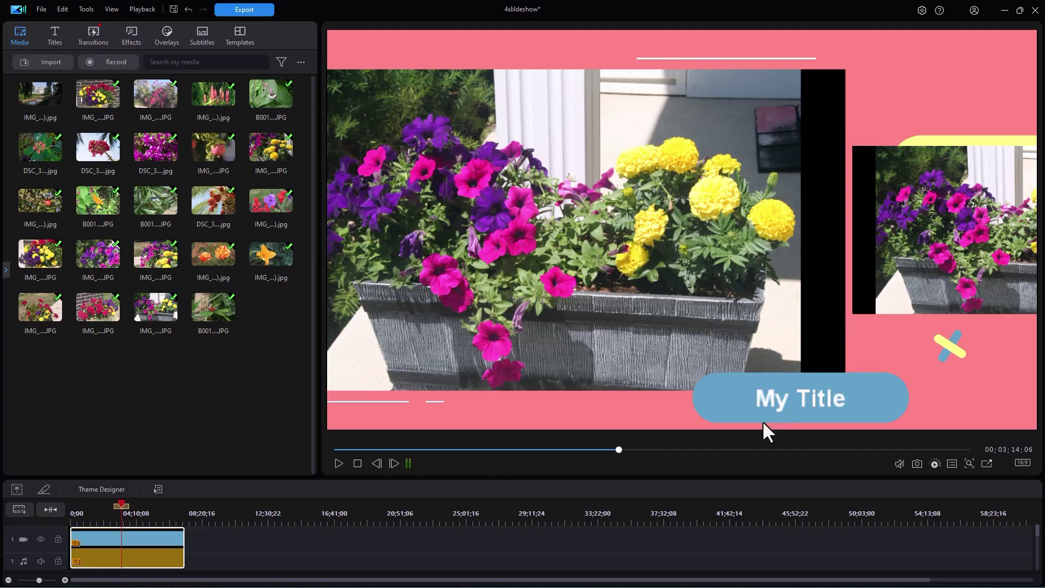
pyautogui.doubleClick(170, 541)
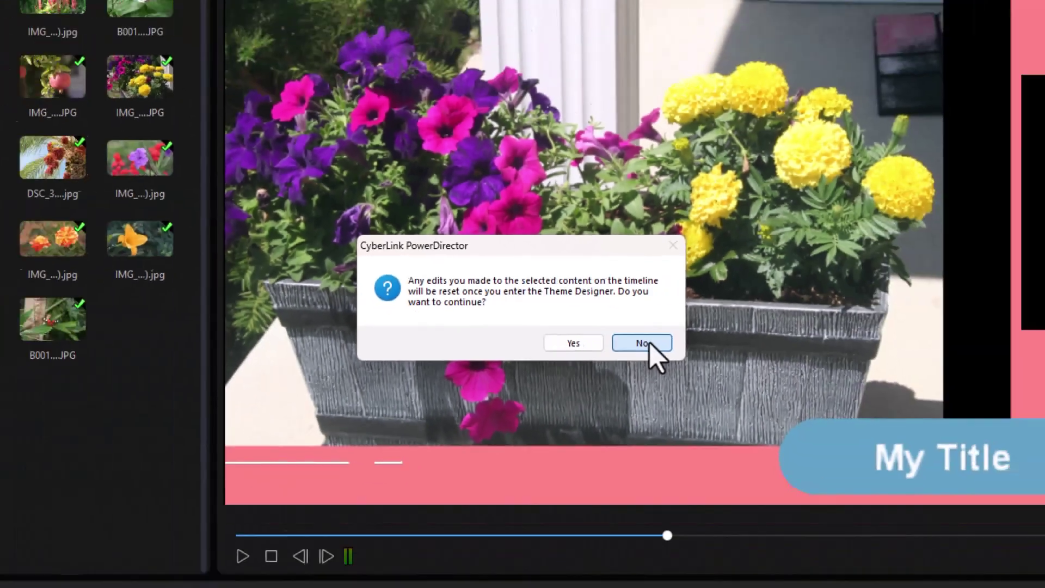
pyautogui.click(649, 343)
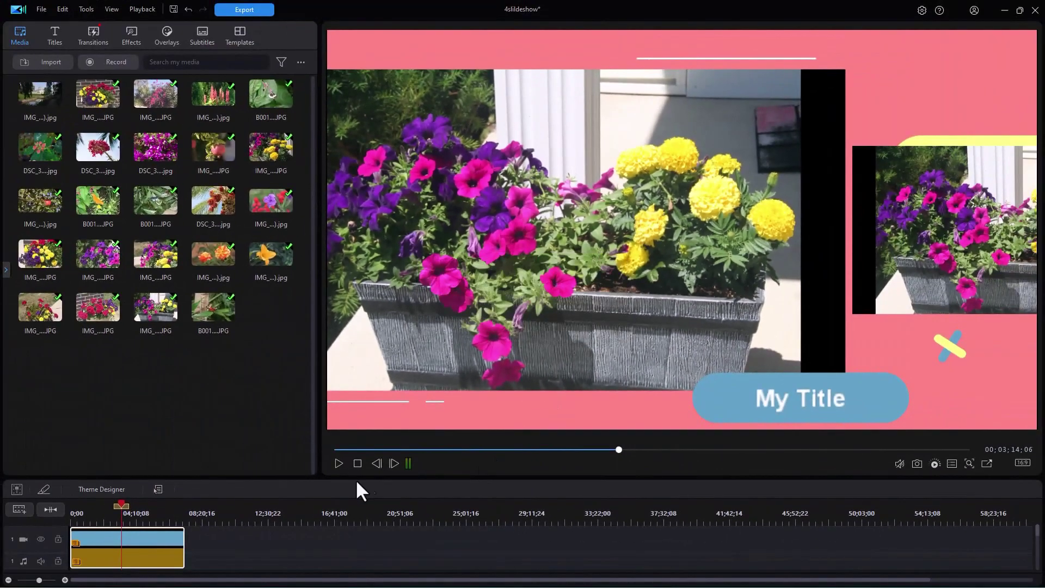